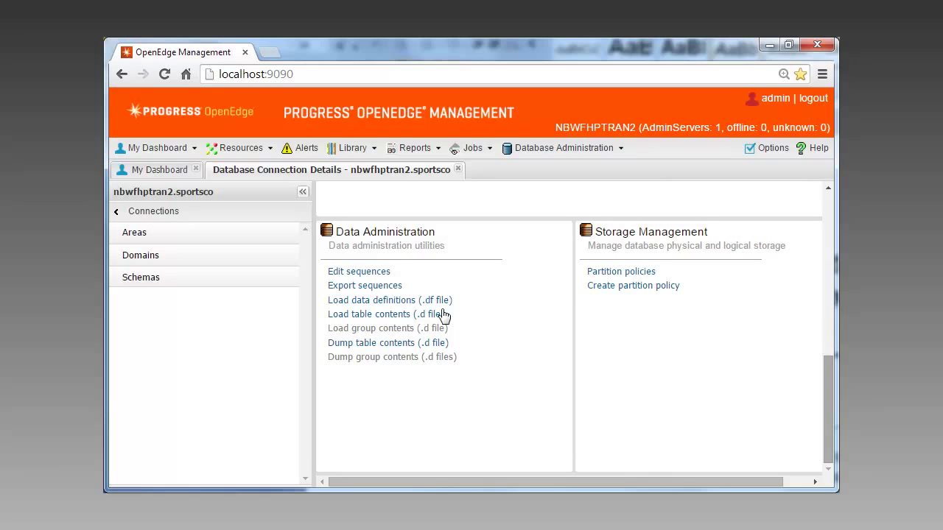
- Open the Customer table partition policy from the partition policies and review its settings
left_click(641, 286)
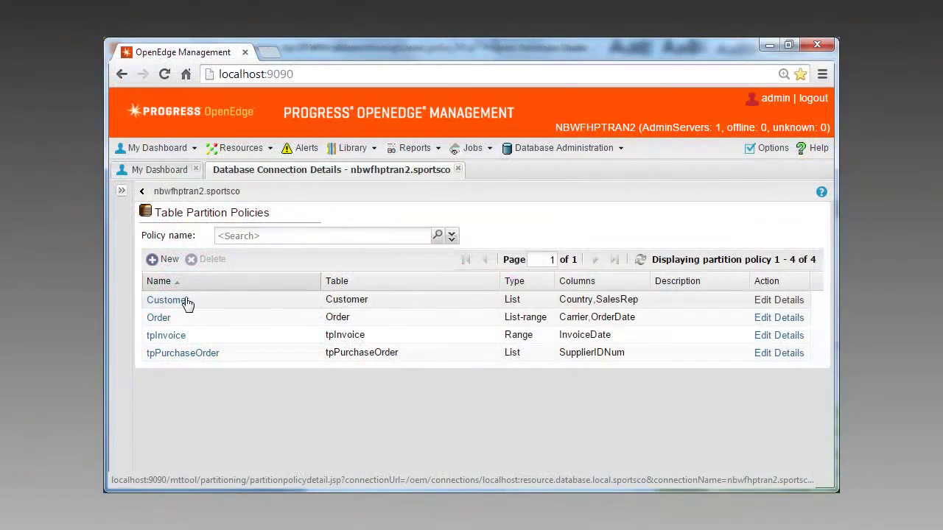
left_click(176, 305)
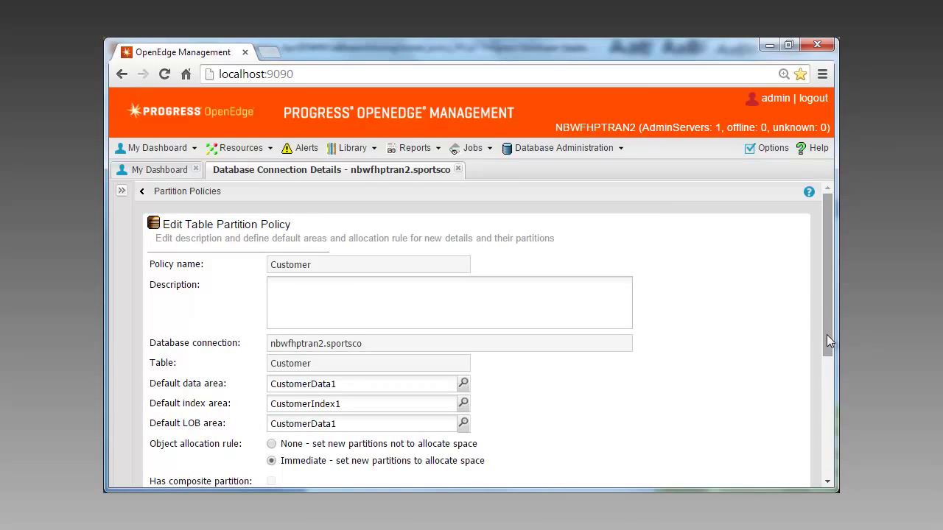
left_click_drag(826, 341, 836, 486)
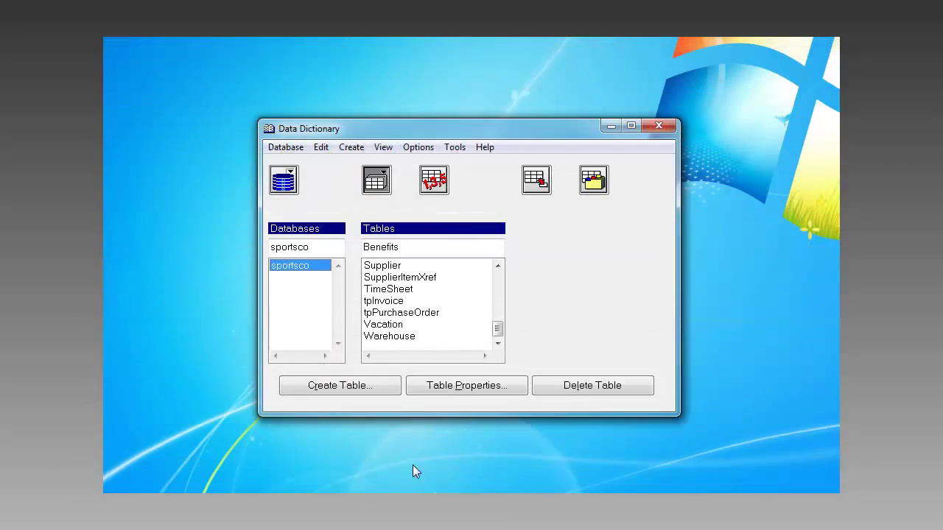
- In the Data Dictionary, examine the fields and indexes of the tpInvoice table in the sportsco database
left_click(397, 302)
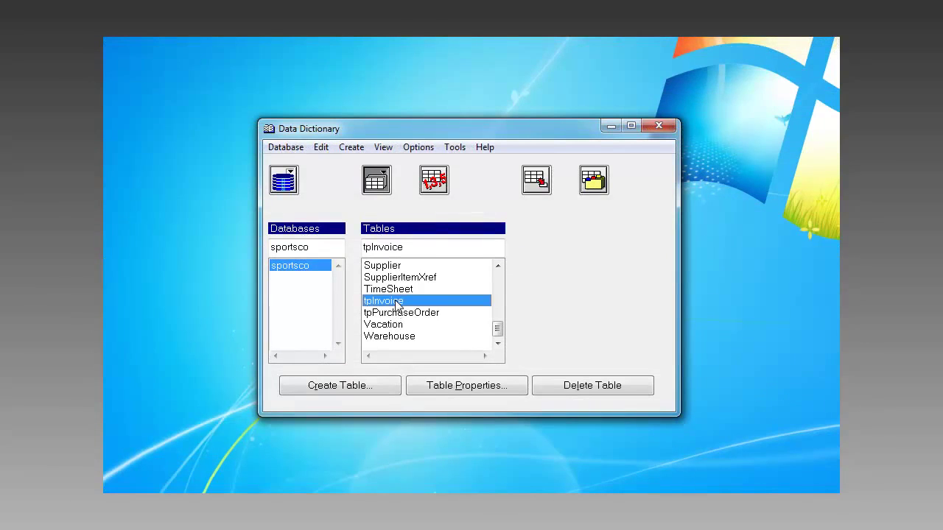
left_click(538, 182)
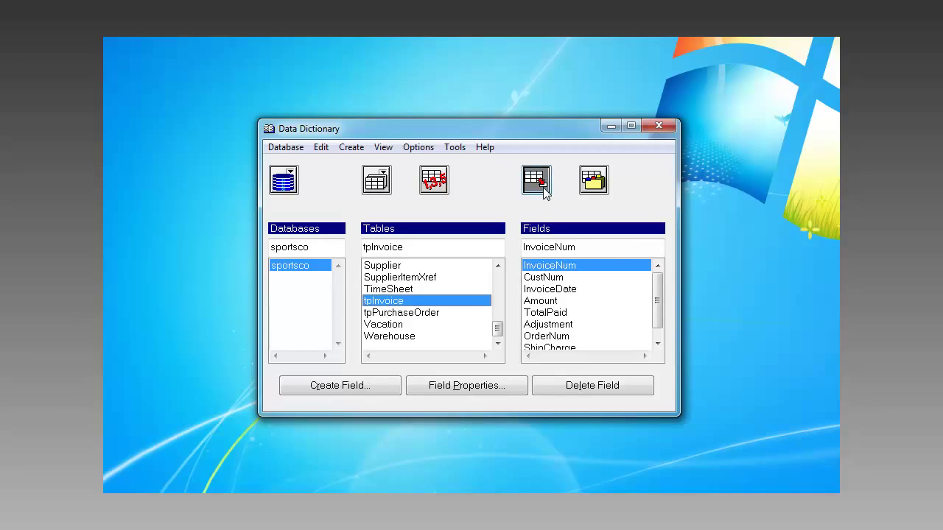
left_click(608, 181)
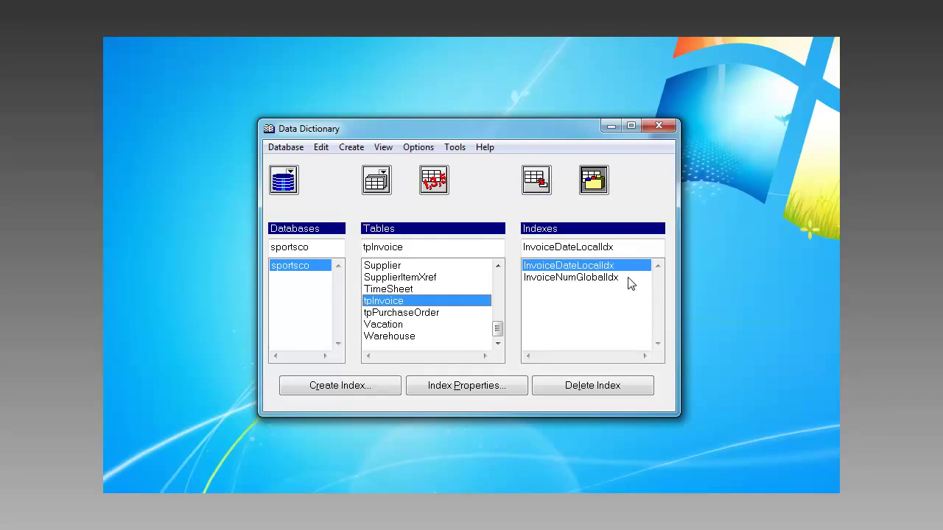
left_click(632, 278)
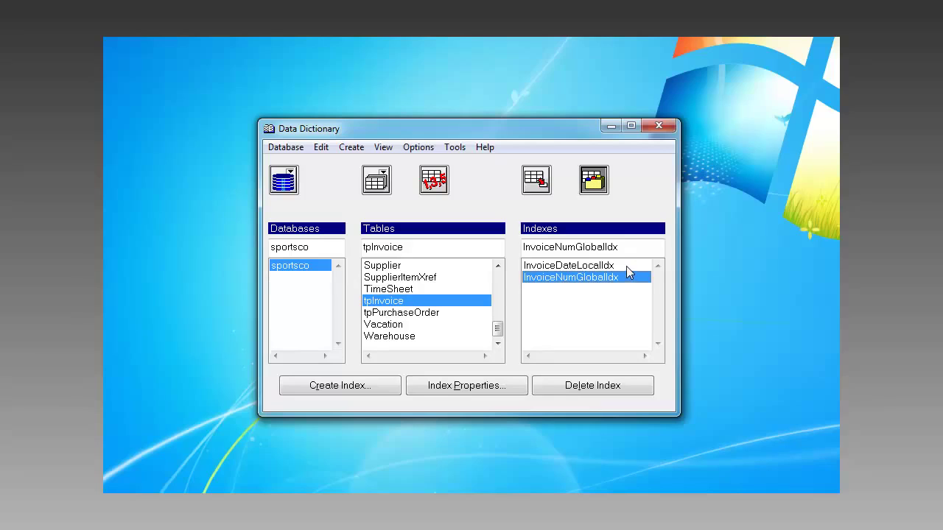
left_click(629, 267)
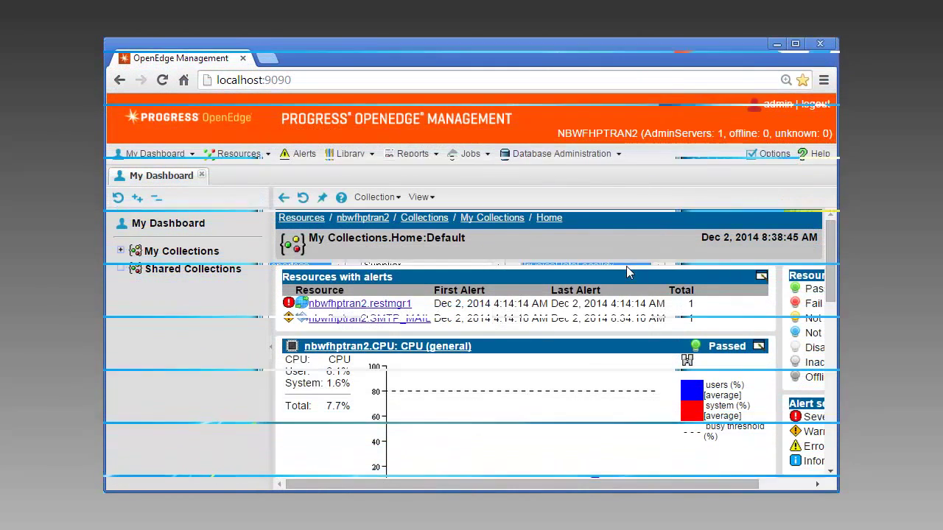
- In OpenEdge Management, start a new partition policy for the nbwfhptran2.sportsco database connection and collapse the connection sidebar
left_click(619, 153)
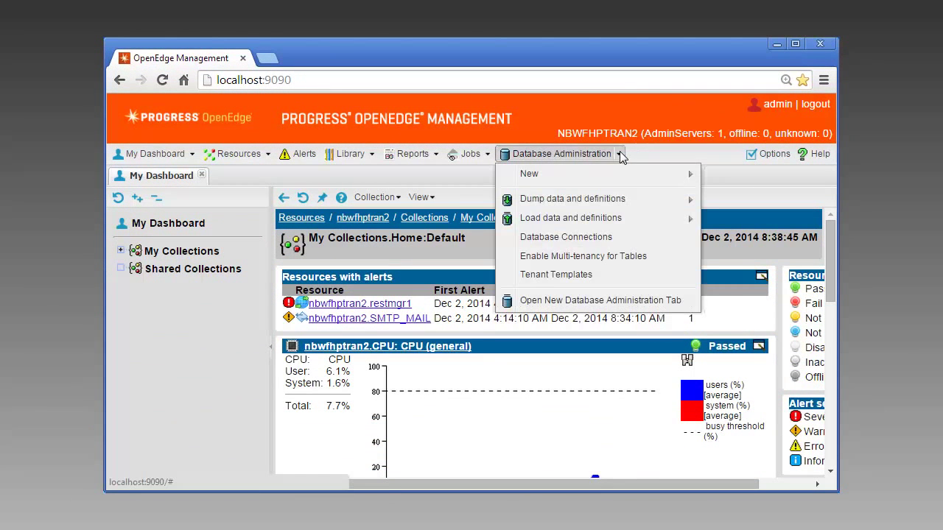
left_click(581, 243)
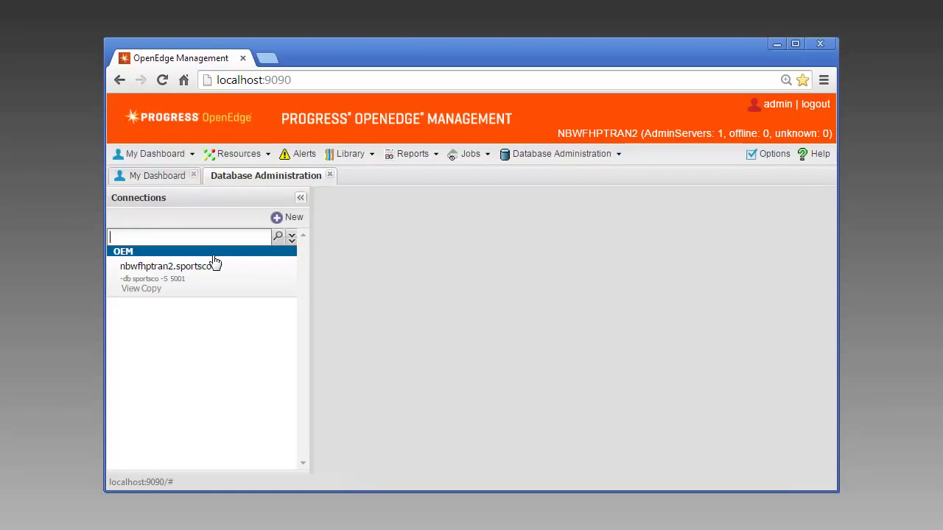
left_click(184, 274)
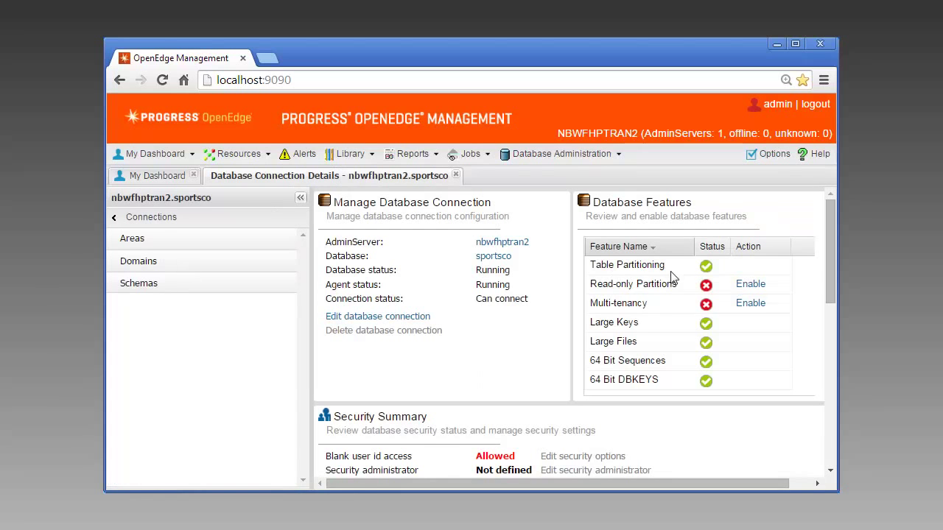
left_click_drag(829, 278, 836, 457)
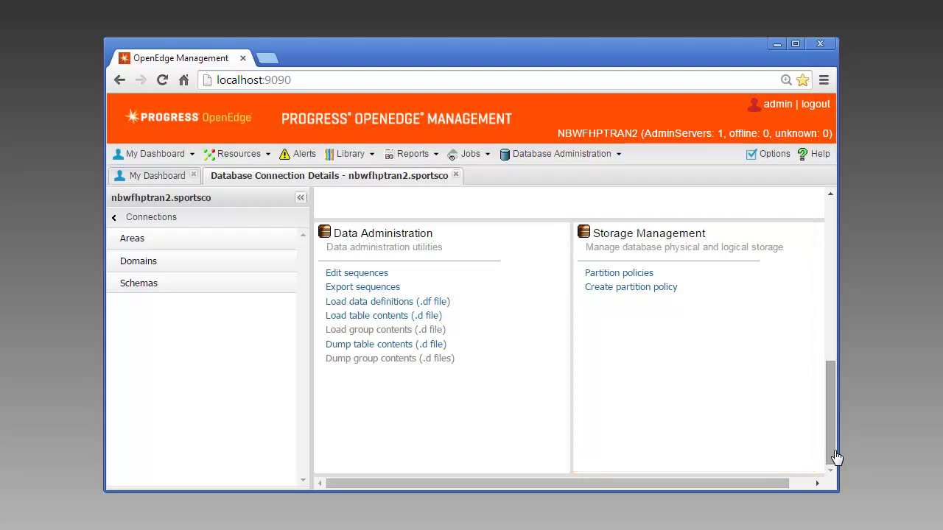
left_click(612, 288)
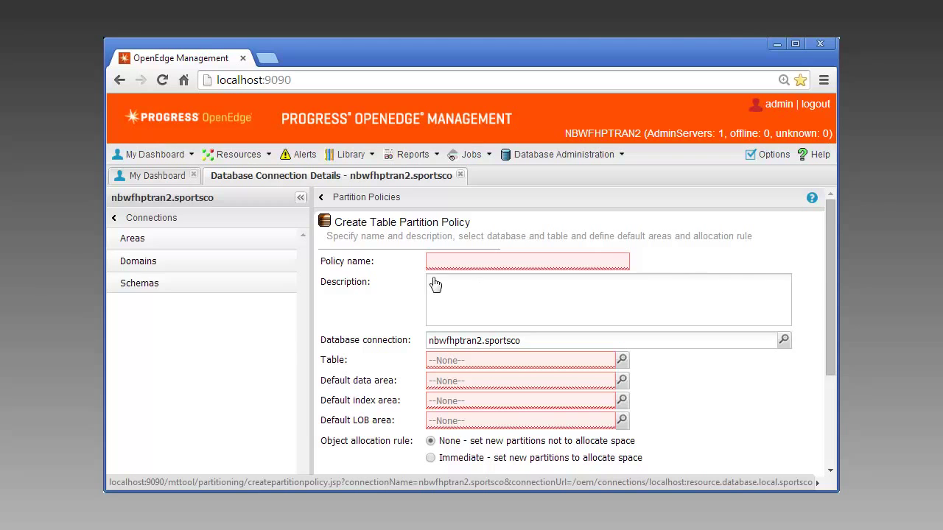
left_click(300, 200)
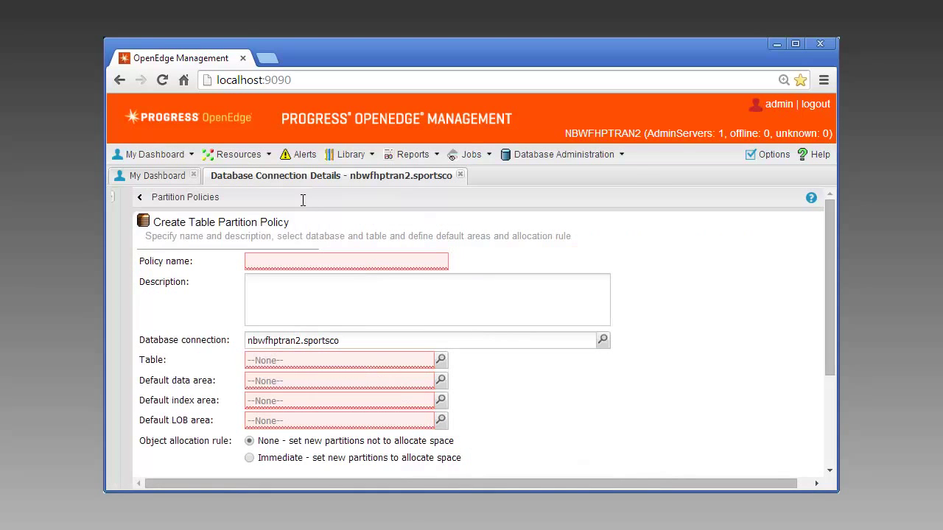
- Name the partition policy tpInvoice and assign it to the tpInvoice table
left_click(359, 257)
type("tpInvoice")
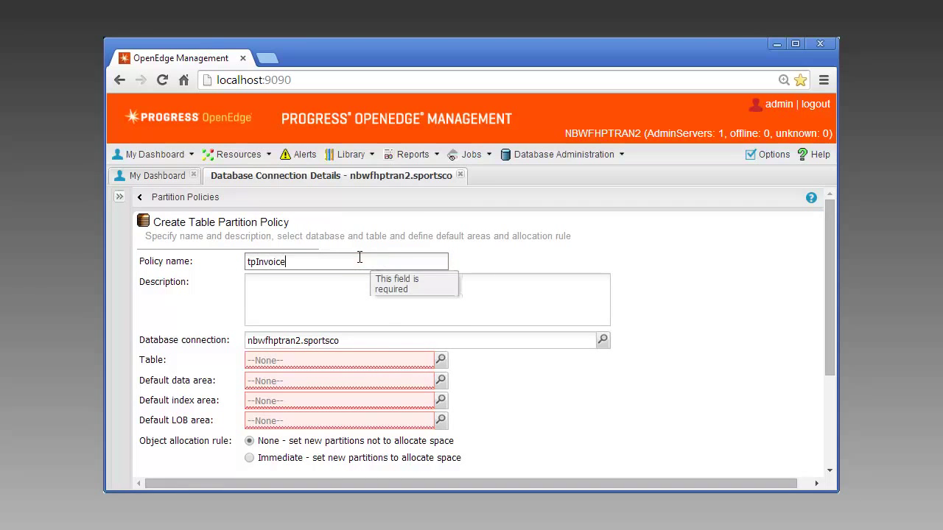
left_click(365, 344)
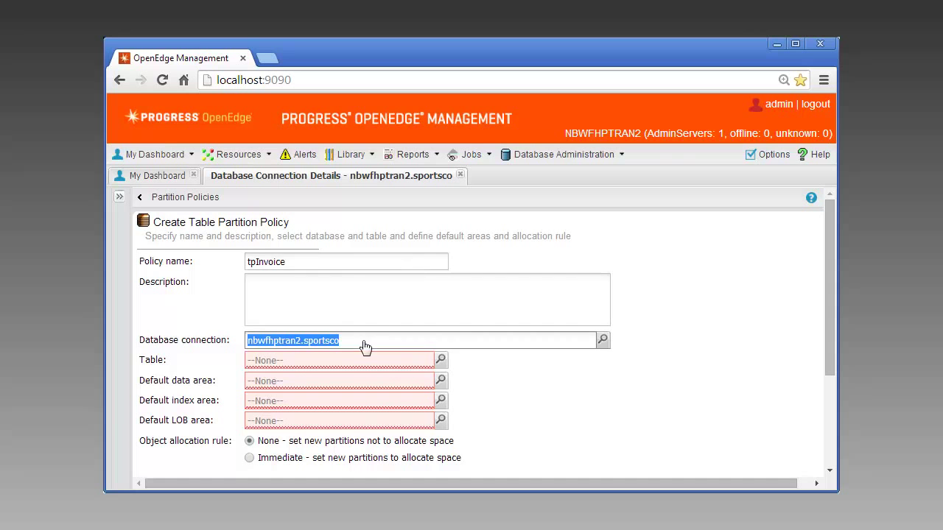
left_click(441, 360)
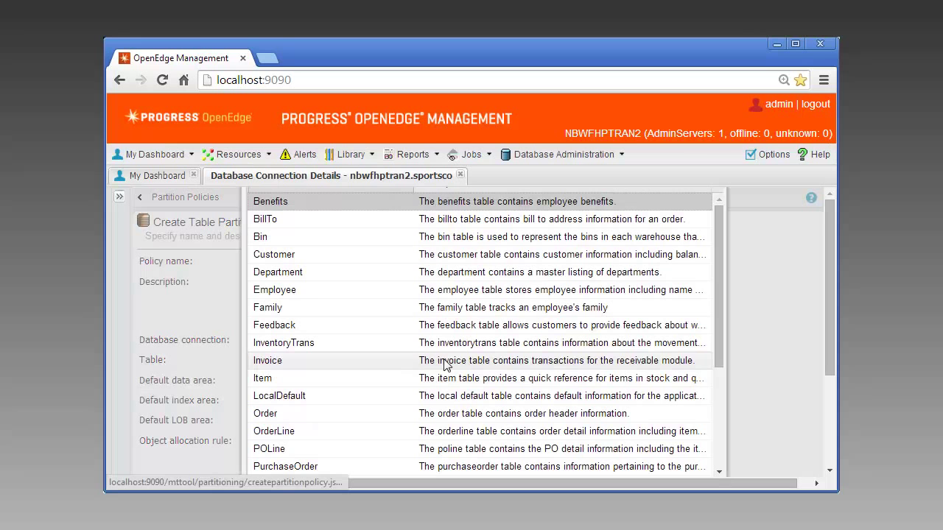
left_click_drag(716, 327, 720, 451)
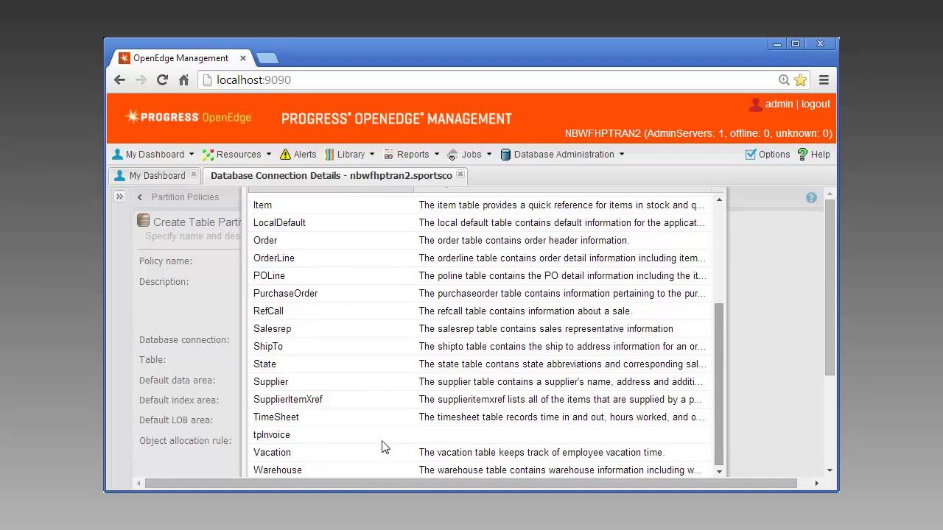
double_click(299, 436)
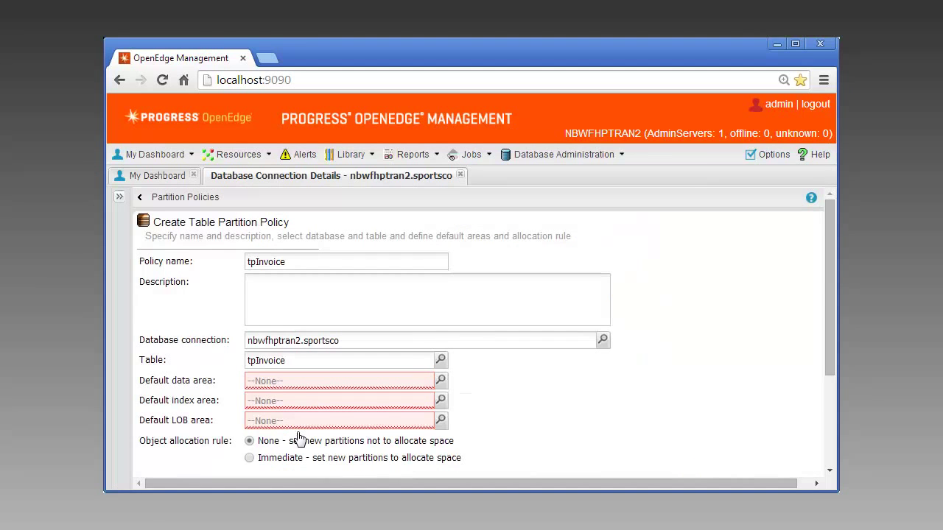
- Set the default data area to tpInvoiceData1, the index area to tpInvoiceIndex1 and the LOB area to tpInvoiceData1
left_click(441, 382)
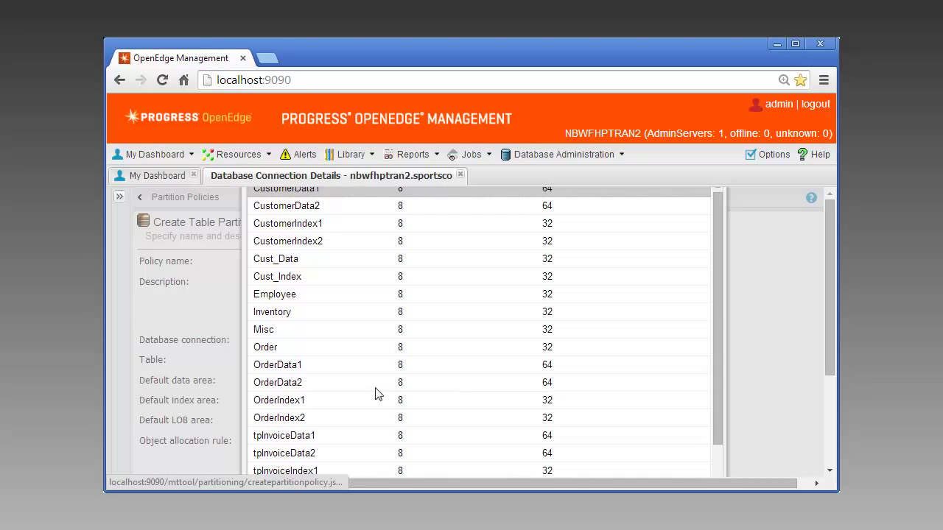
double_click(335, 439)
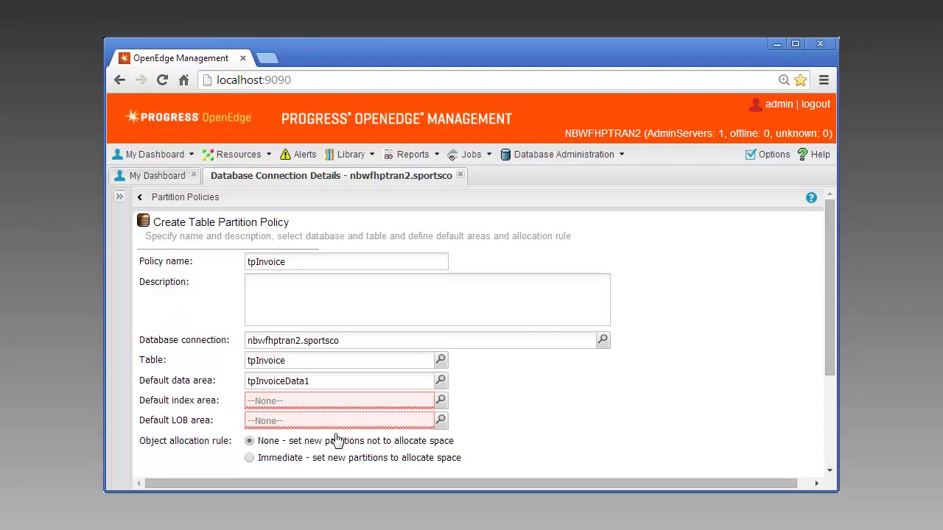
left_click(441, 400)
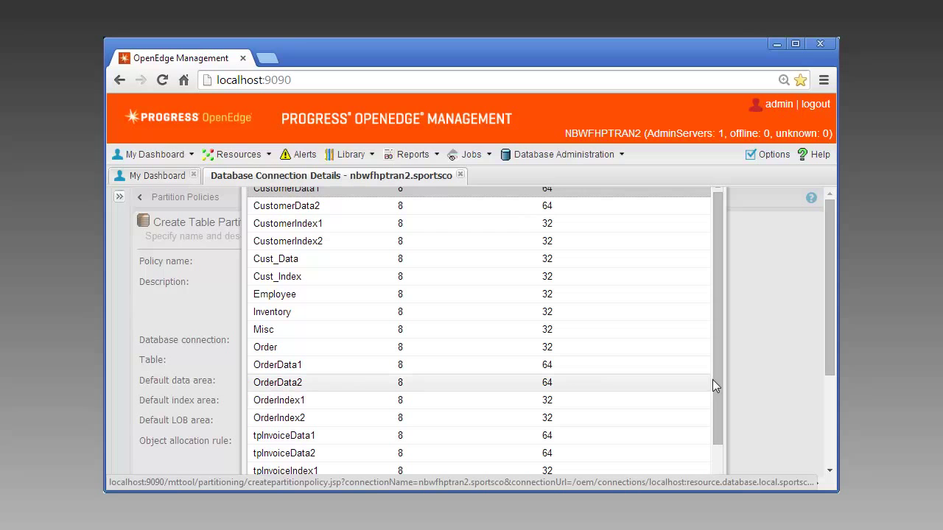
left_click_drag(716, 372, 717, 400)
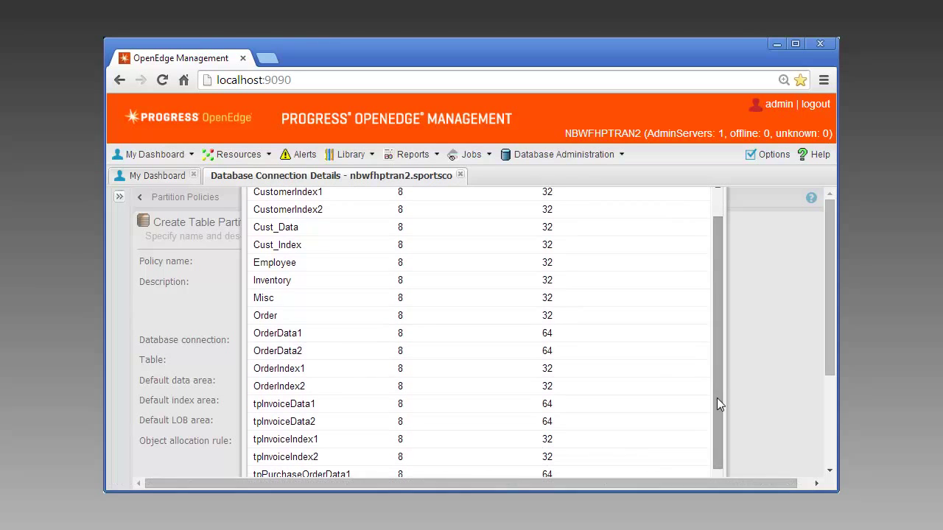
double_click(349, 447)
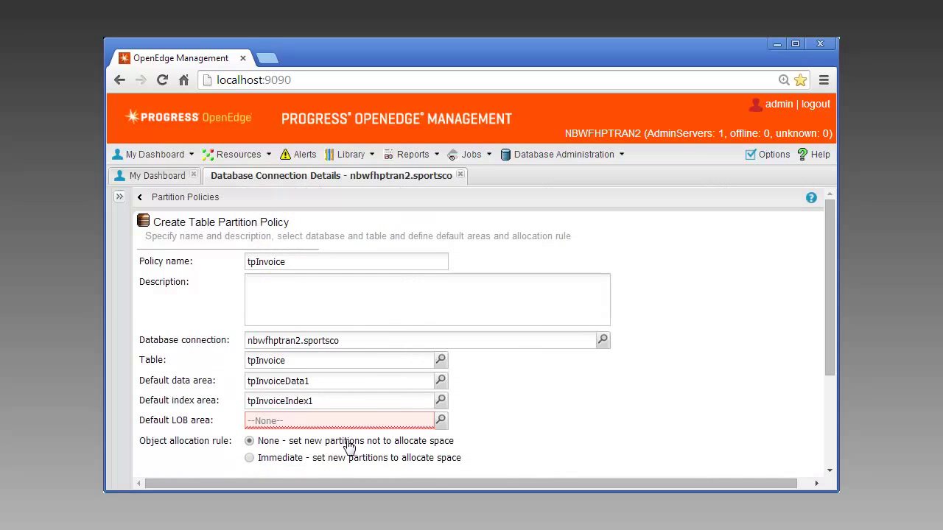
left_click(441, 422)
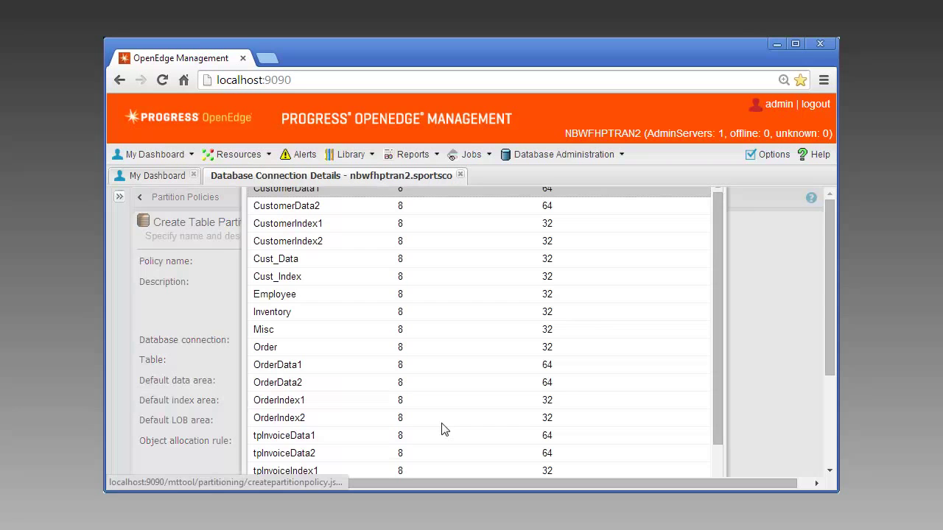
left_click(330, 442)
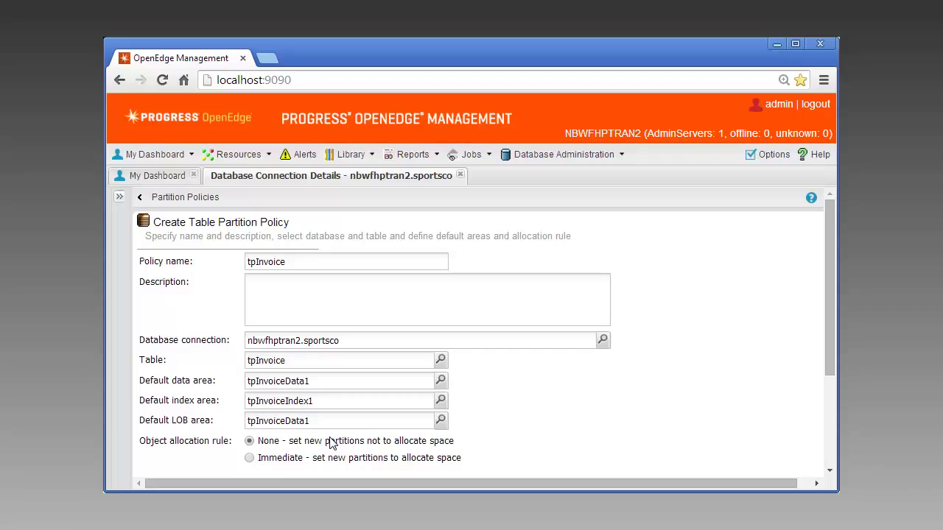
- Set the object allocation rule to Immediate and continue to the partition type and fields page
left_click(273, 466)
left_click_drag(830, 342, 824, 437)
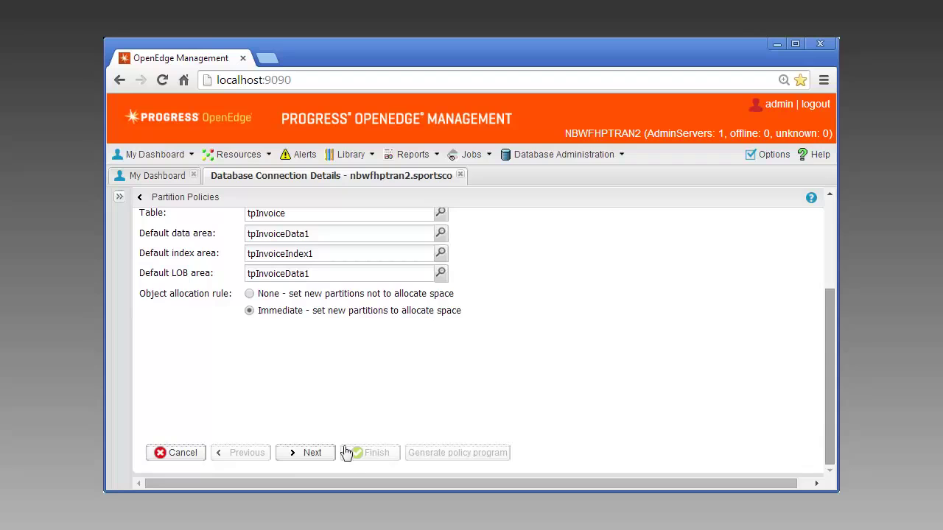
left_click(322, 455)
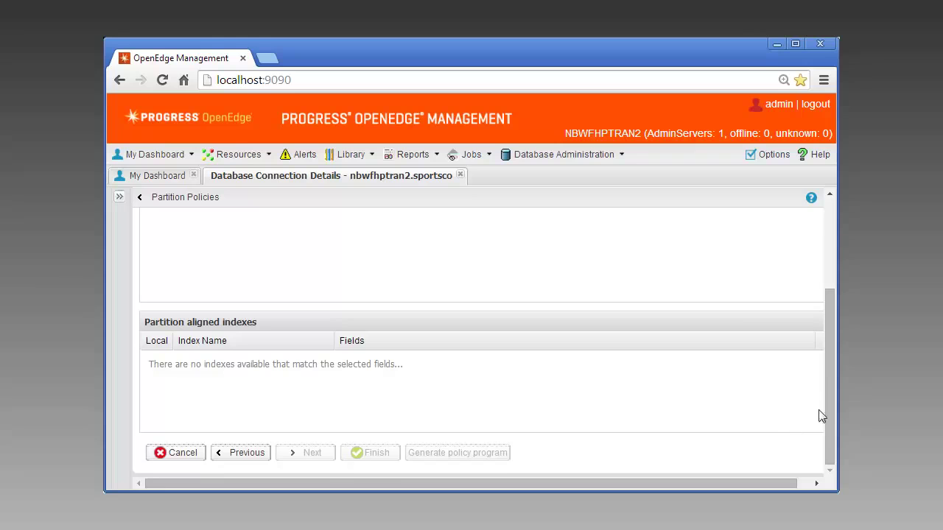
- Make the policy a range policy, add the partition field from the InvoiceDateLocalIdx index, and review the aligned local index
left_click_drag(831, 393, 833, 278)
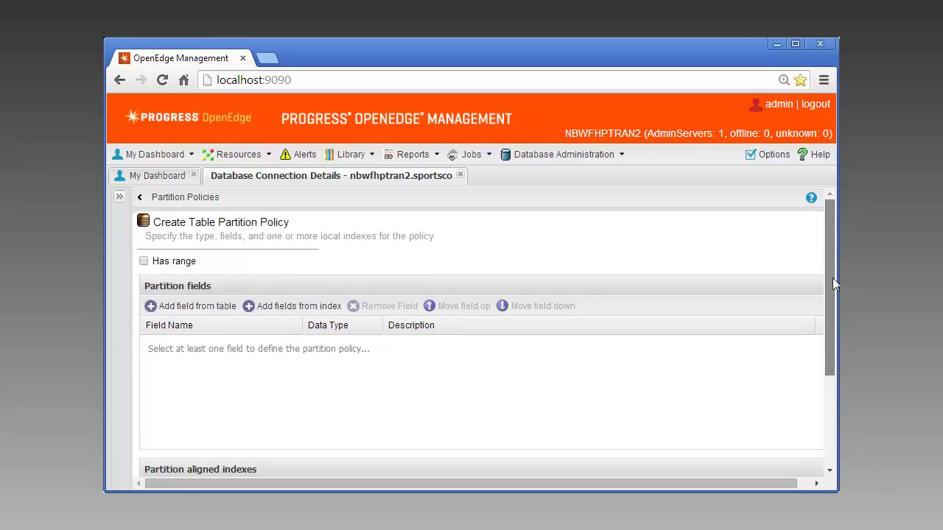
left_click(144, 265)
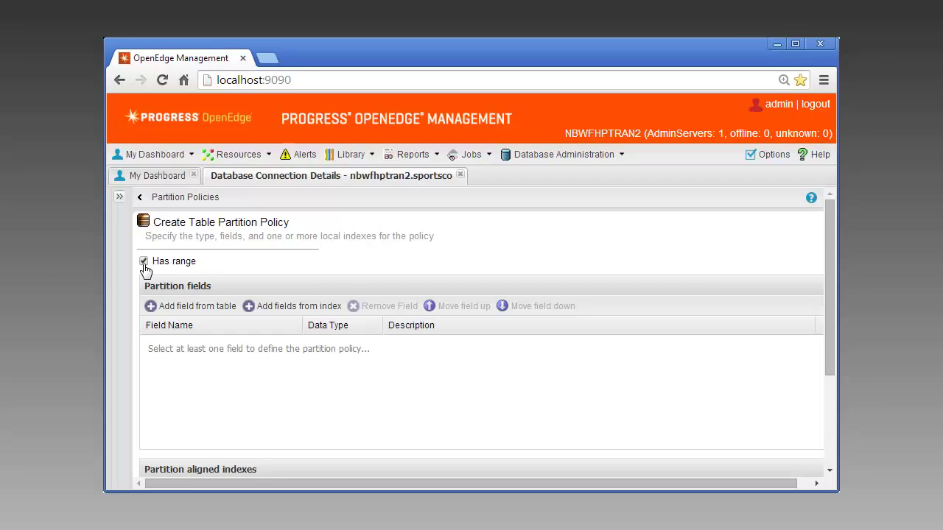
left_click(293, 306)
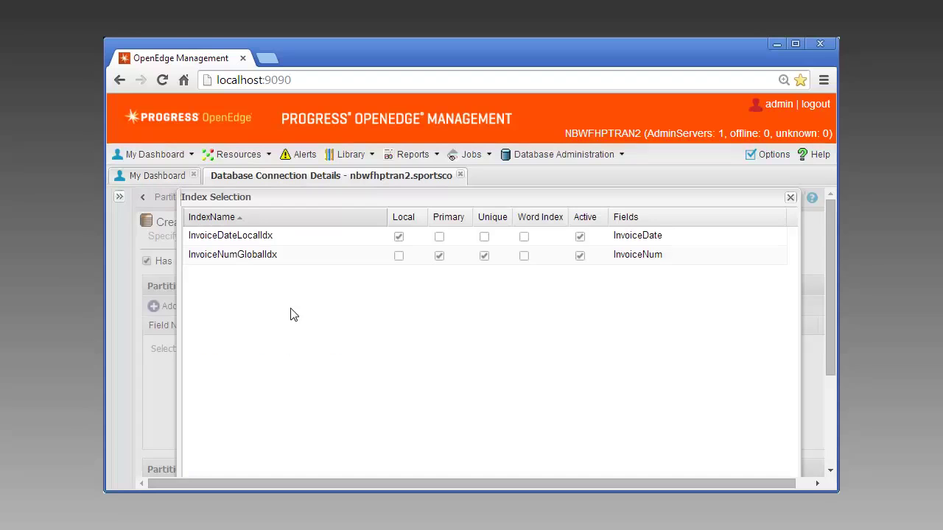
double_click(291, 244)
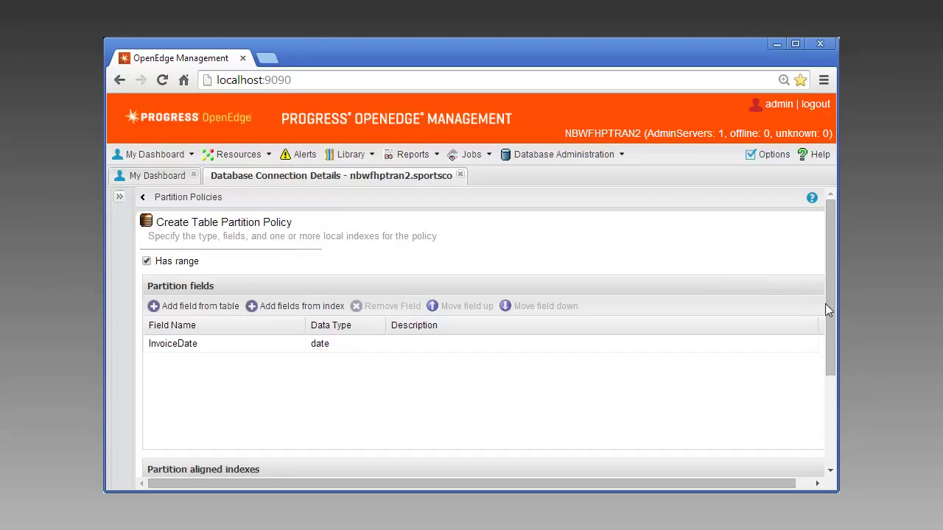
left_click_drag(831, 320, 825, 378)
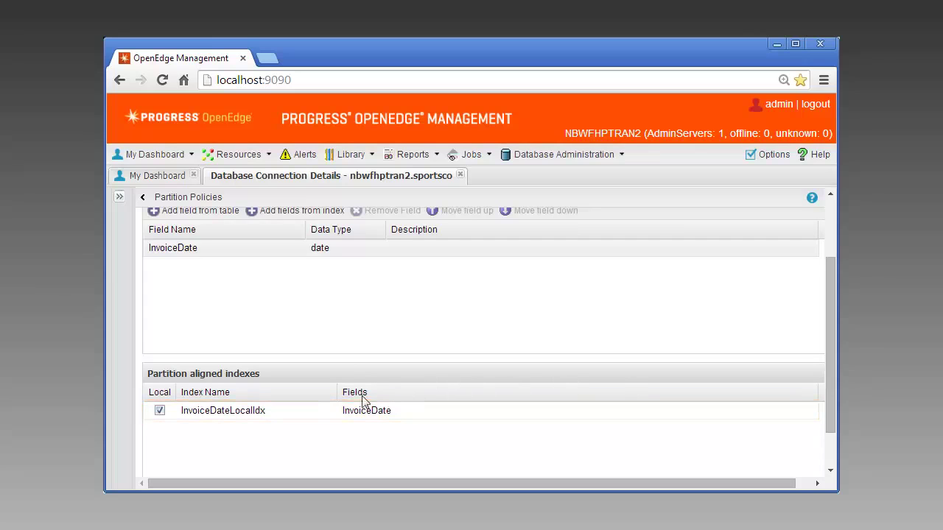
left_click(328, 415)
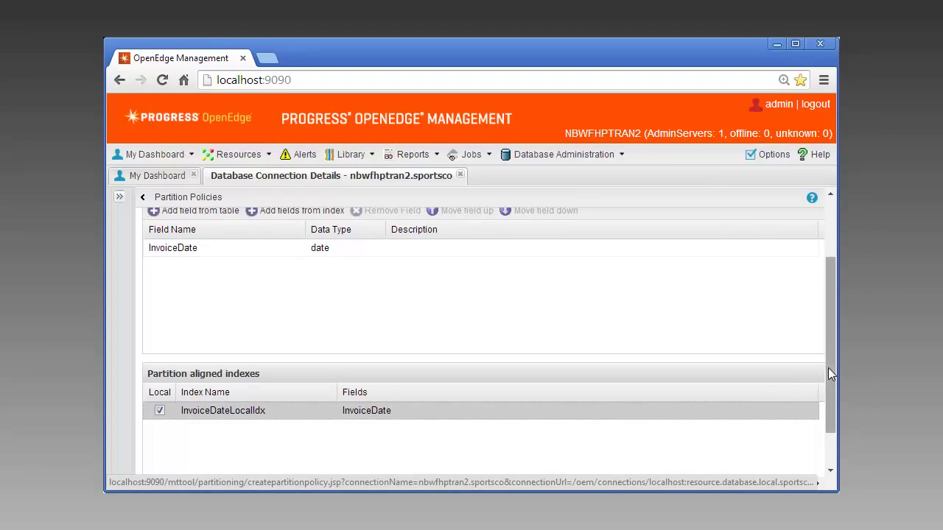
left_click_drag(828, 368, 829, 423)
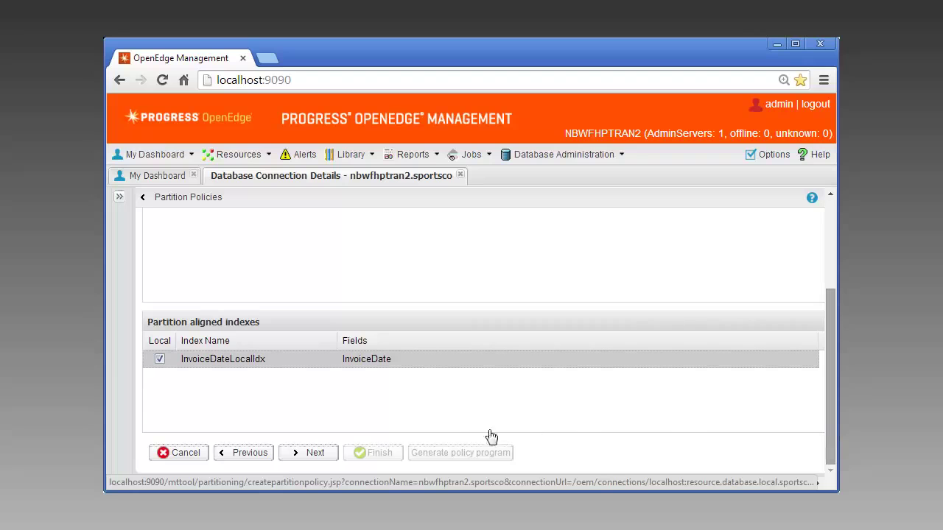
- Try to load partition details from the table's existing data and finish creating the tpInvoice policy
left_click(308, 456)
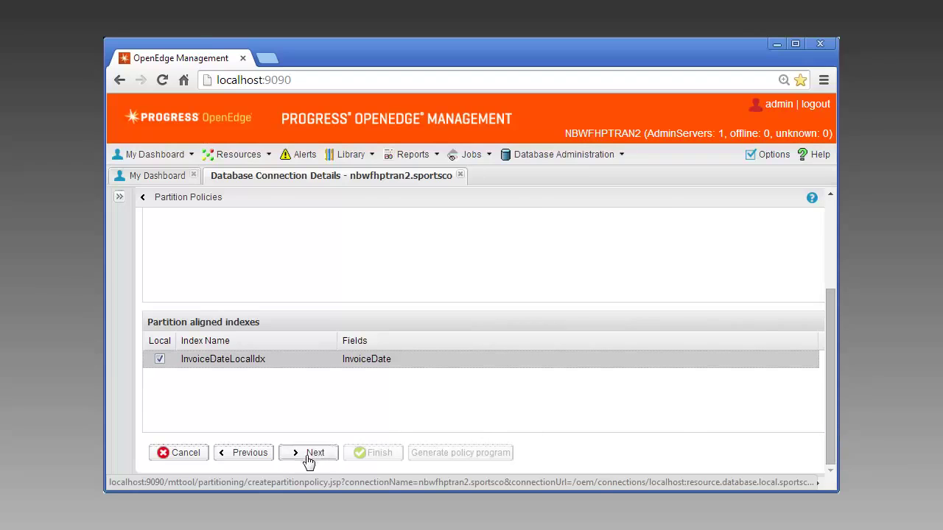
left_click_drag(831, 345, 832, 252)
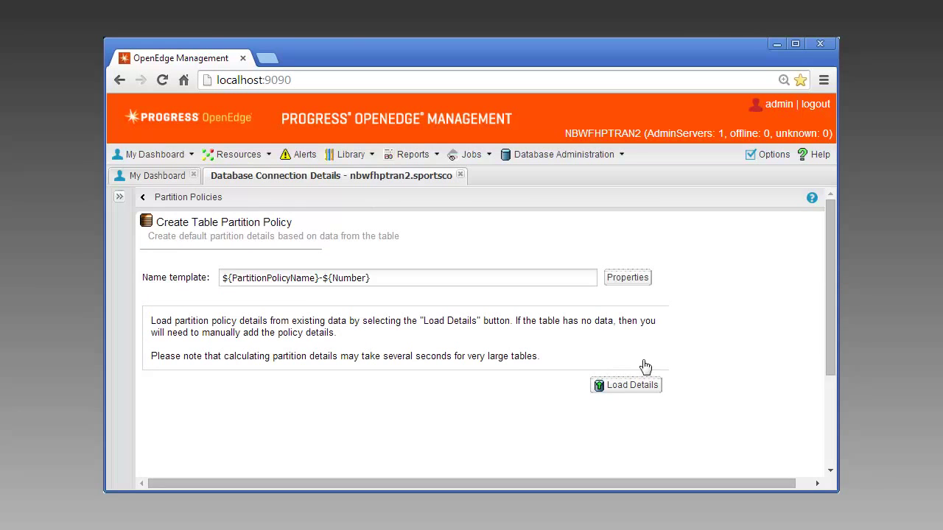
left_click(641, 387)
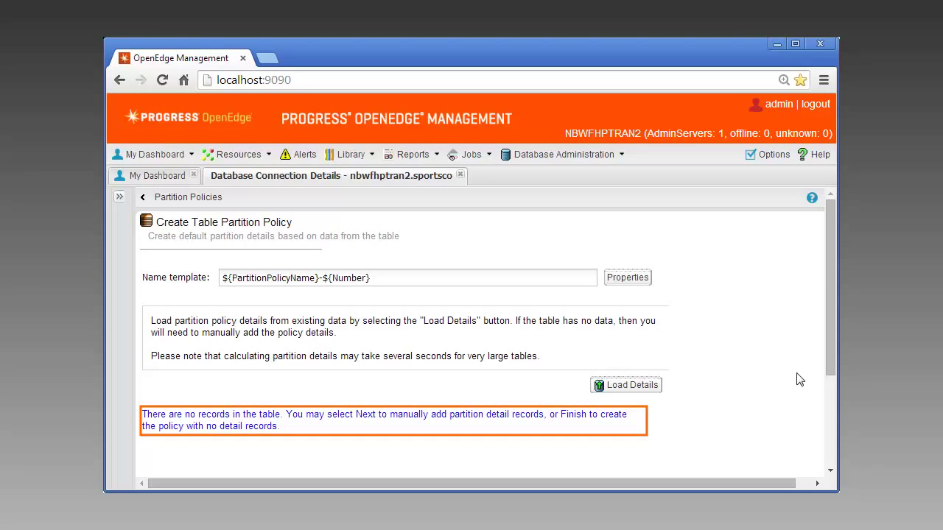
left_click_drag(826, 354, 823, 455)
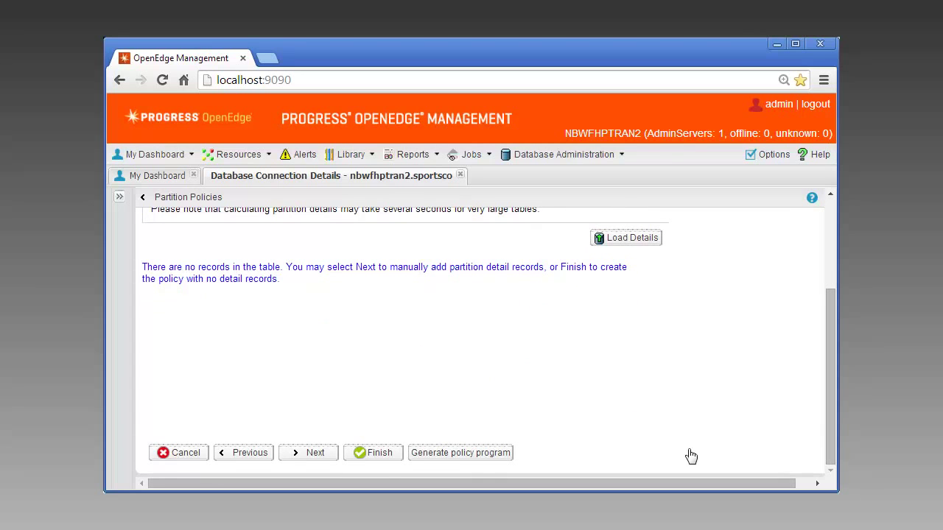
left_click(379, 454)
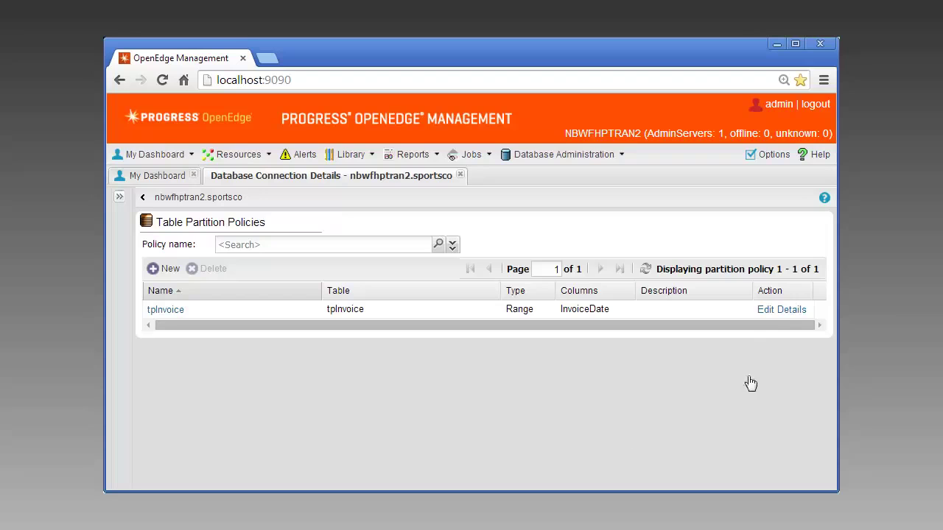
- Add a partition detail named tpInvoice_1999 to the tpInvoice policy, with InvoiceDate less than or equal to 1999-12-31
left_click(782, 310)
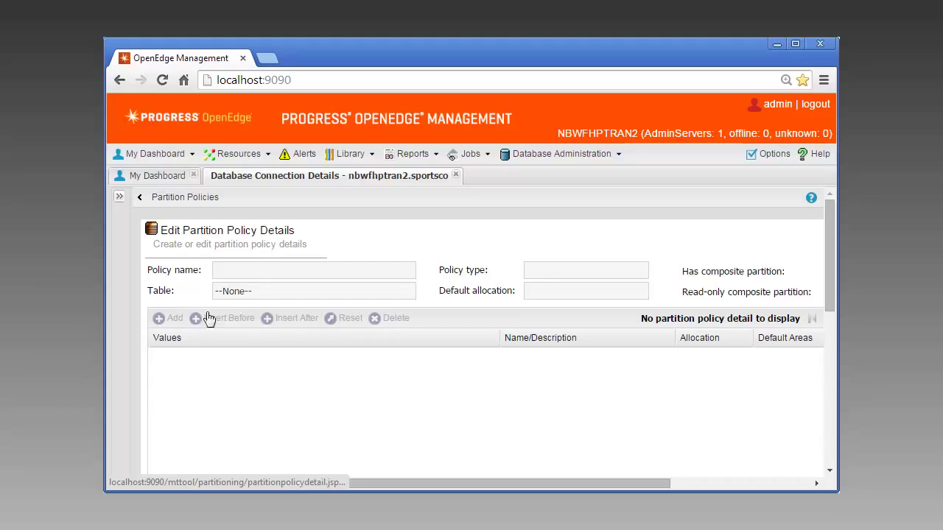
left_click(168, 318)
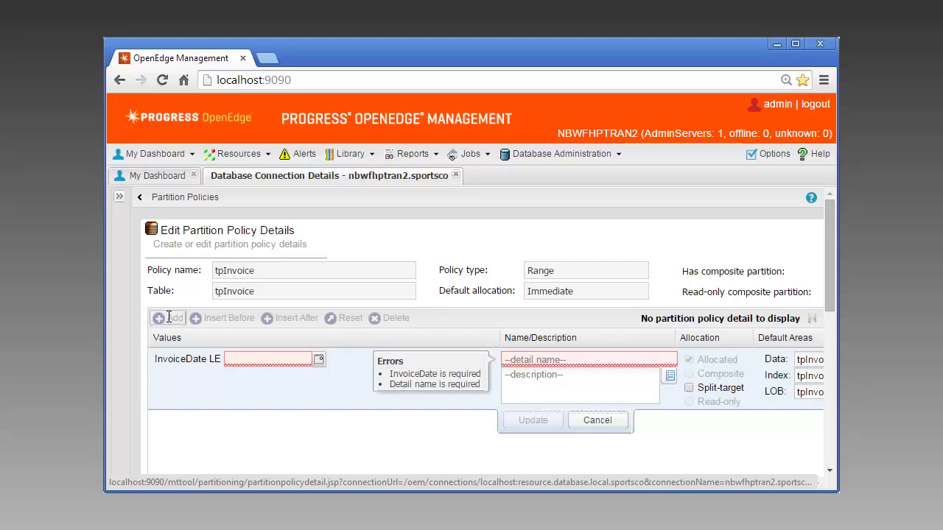
left_click(516, 358)
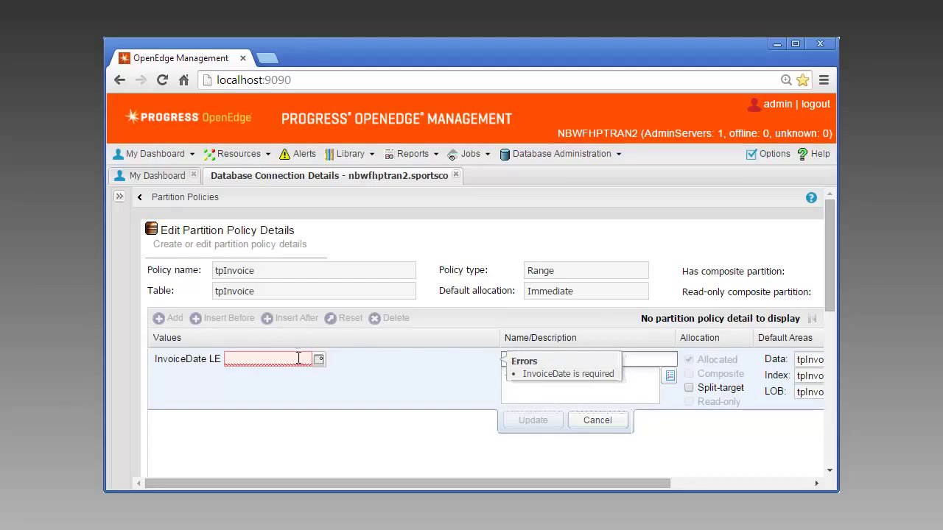
left_click(252, 359)
type("1999-12-31")
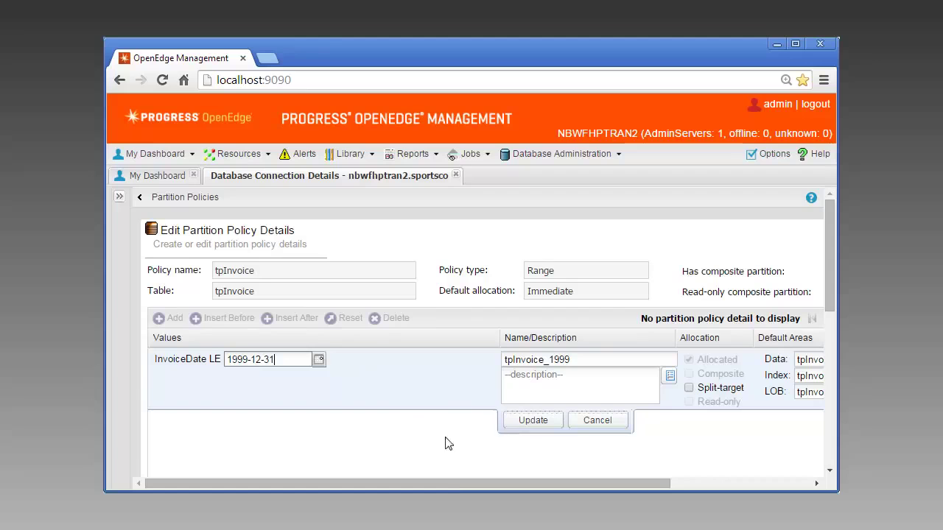
- Set the tpInvoice_1999 detail's data area to tpInvoiceData2, index area to tpInvoiceIndex2 and LOB area to tpInvoiceData2, and save the row
left_click_drag(455, 486, 637, 481)
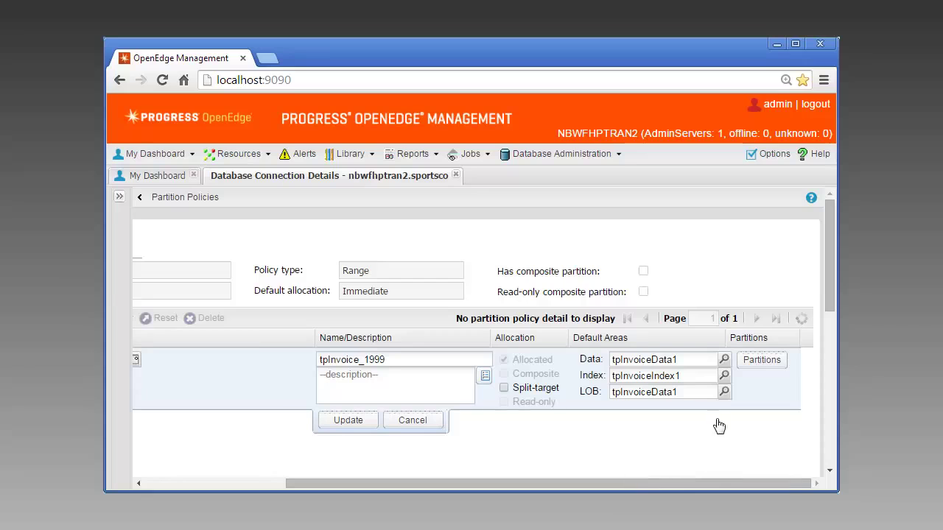
left_click(724, 359)
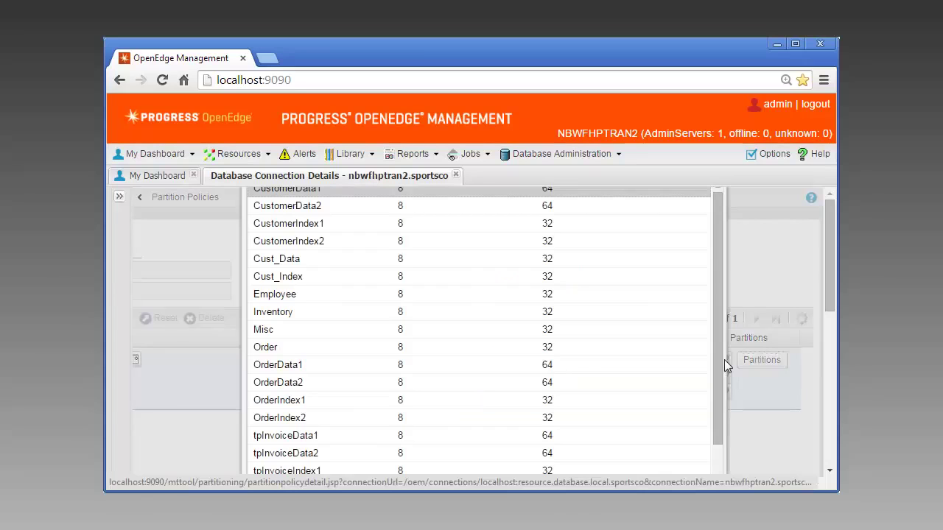
left_click(341, 455)
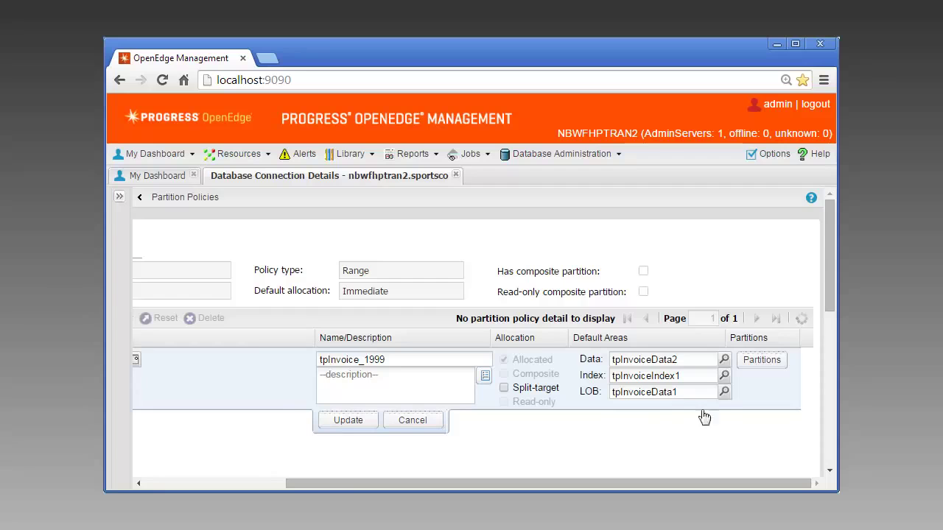
left_click(725, 376)
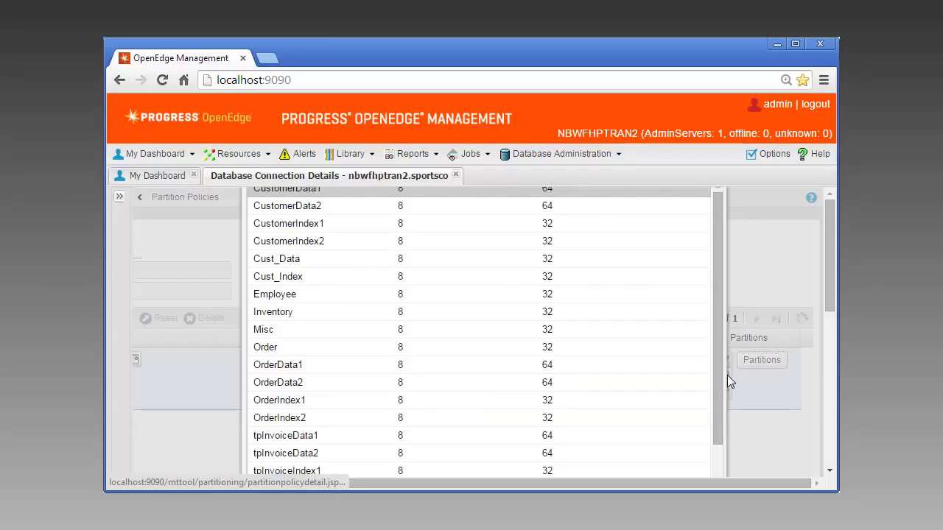
left_click_drag(716, 367, 717, 396)
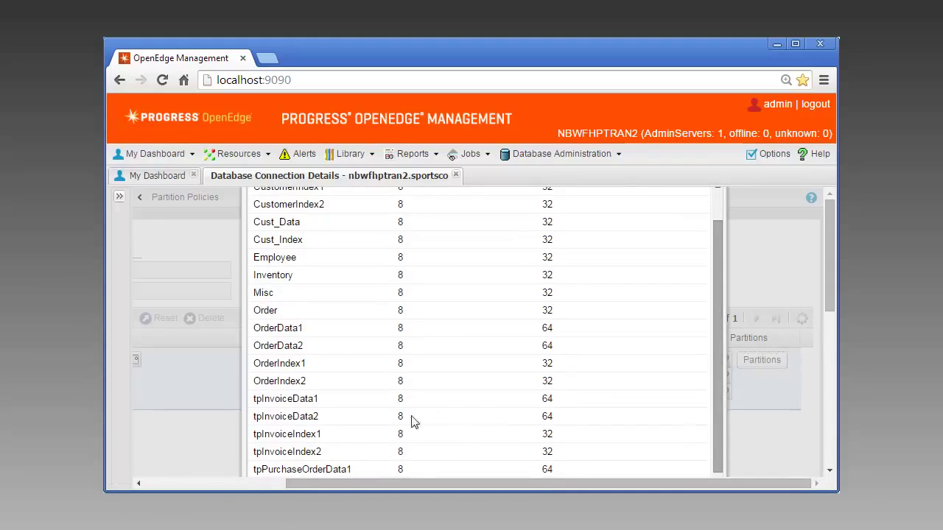
left_click(345, 455)
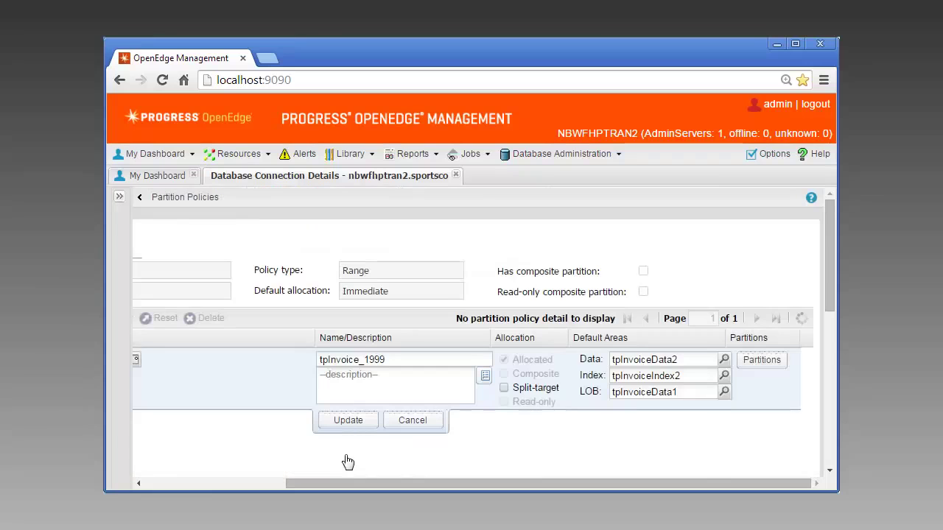
left_click(724, 391)
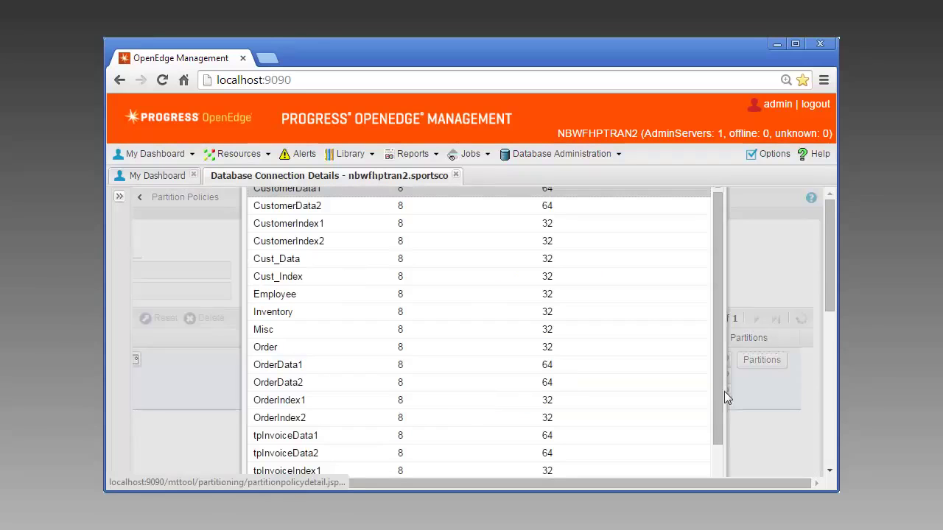
left_click(326, 454)
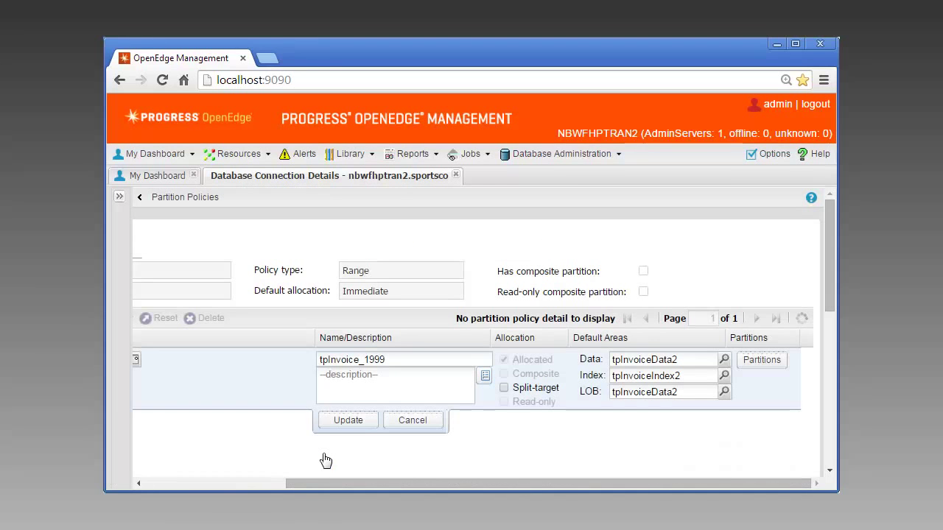
left_click(348, 422)
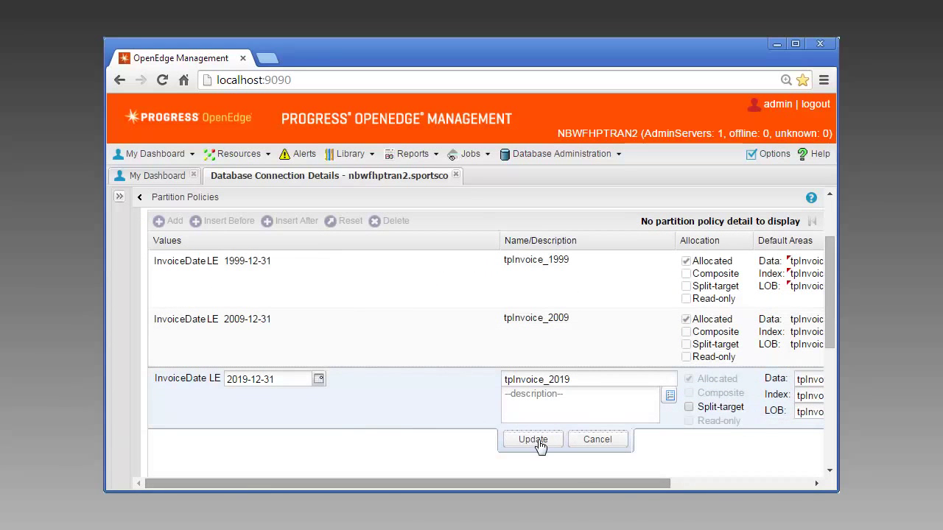
- Save the tpInvoice_2019 detail with InvoiceDate up to 2019-12-31 and commit the policy details
left_click(530, 440)
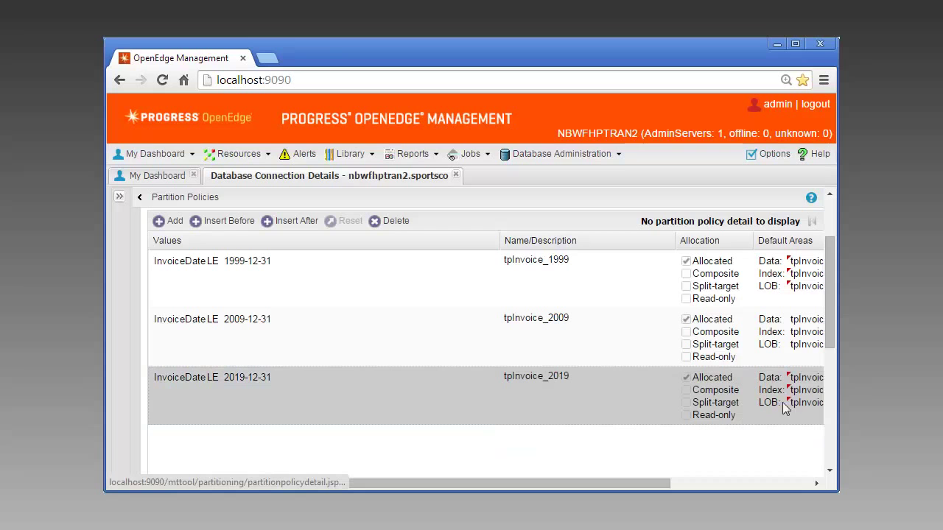
left_click_drag(832, 339, 829, 465)
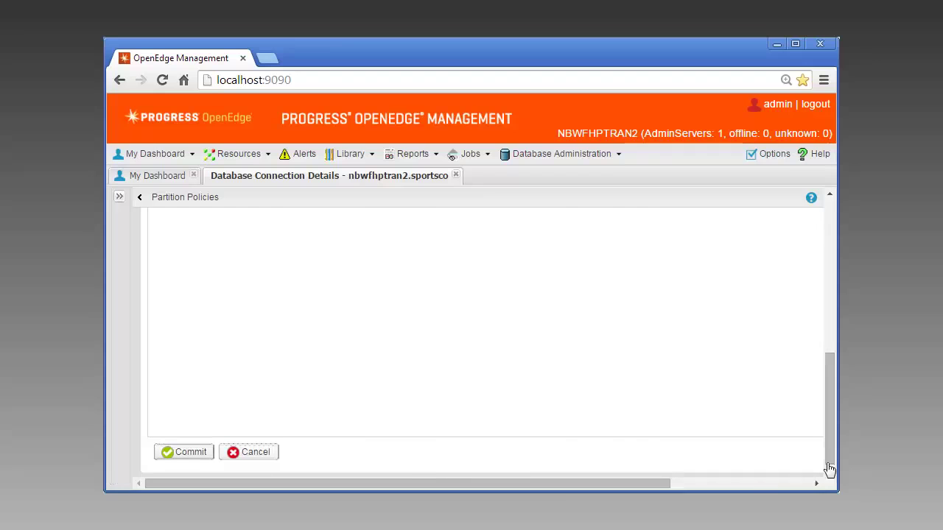
left_click(190, 452)
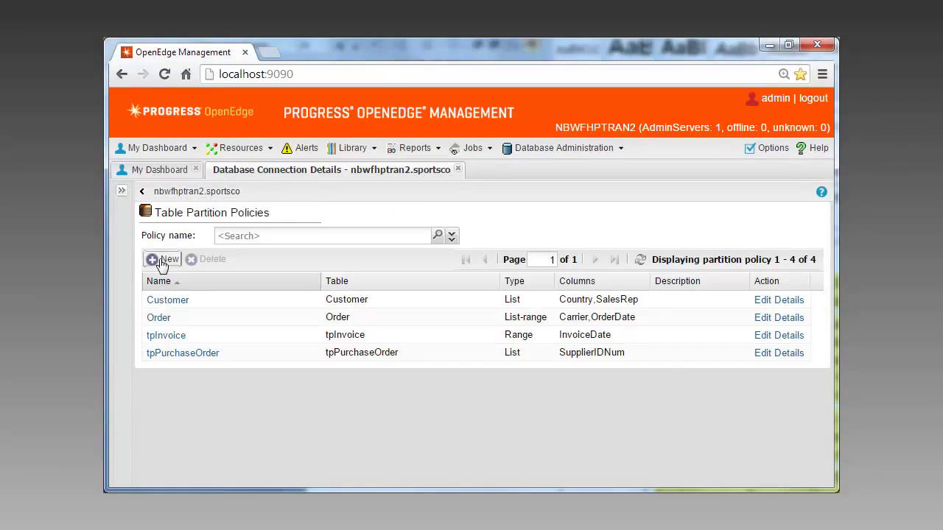
- Open the Order partition policy and examine its allocation rule, policy type and partition fields
left_click(162, 260)
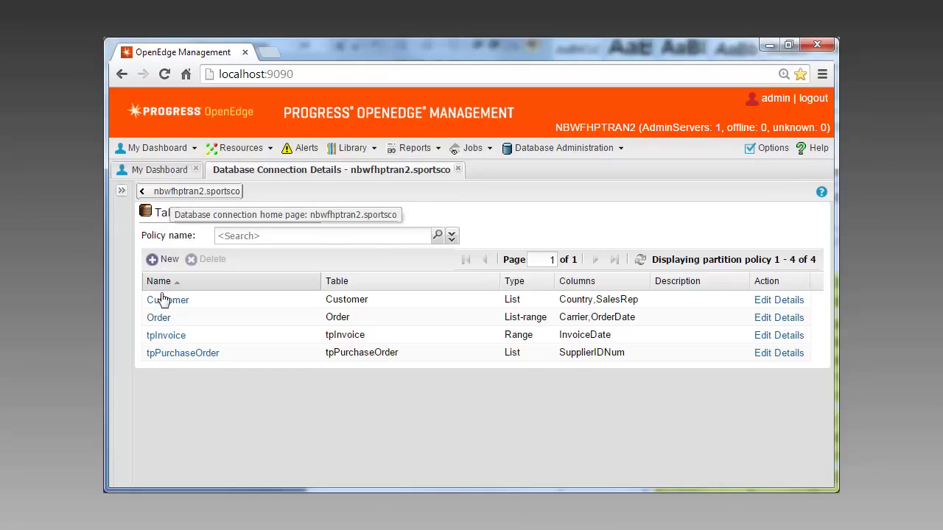
left_click(161, 318)
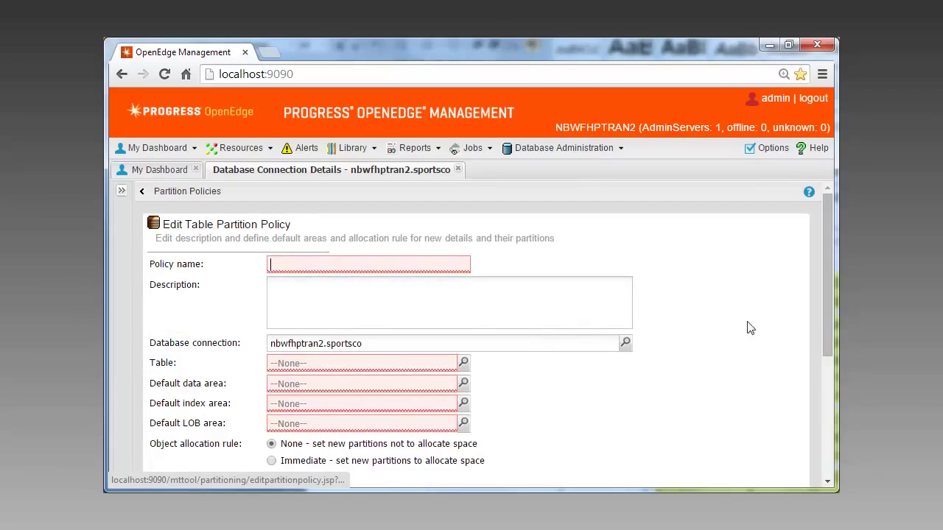
left_click_drag(829, 356, 842, 485)
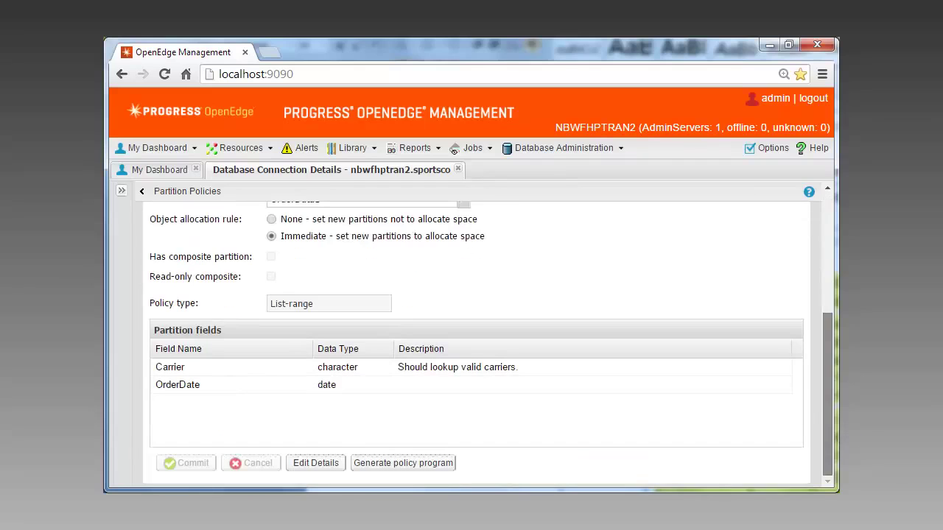